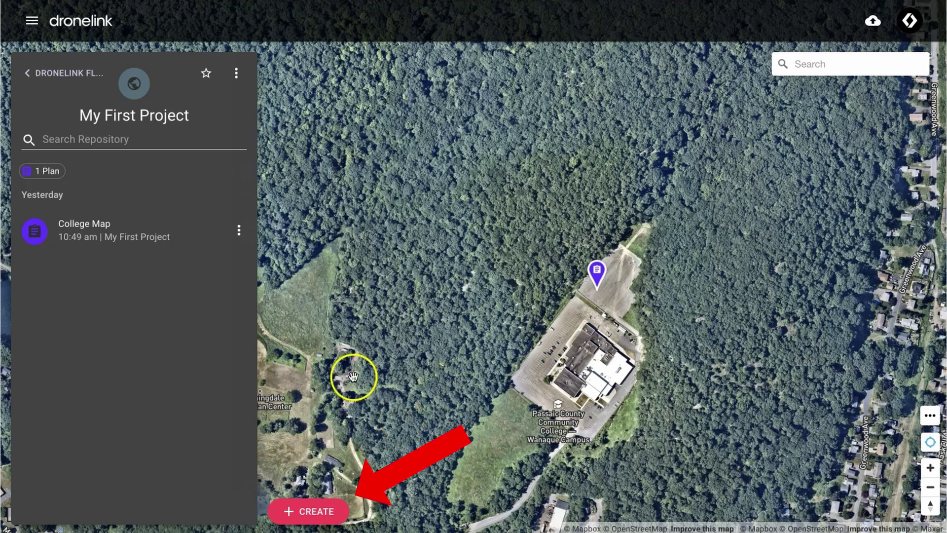
Step: Start a new Waypoints flight plan in My First Project with + CREATE
{"action": "left_click", "coordinate": [308, 512]}
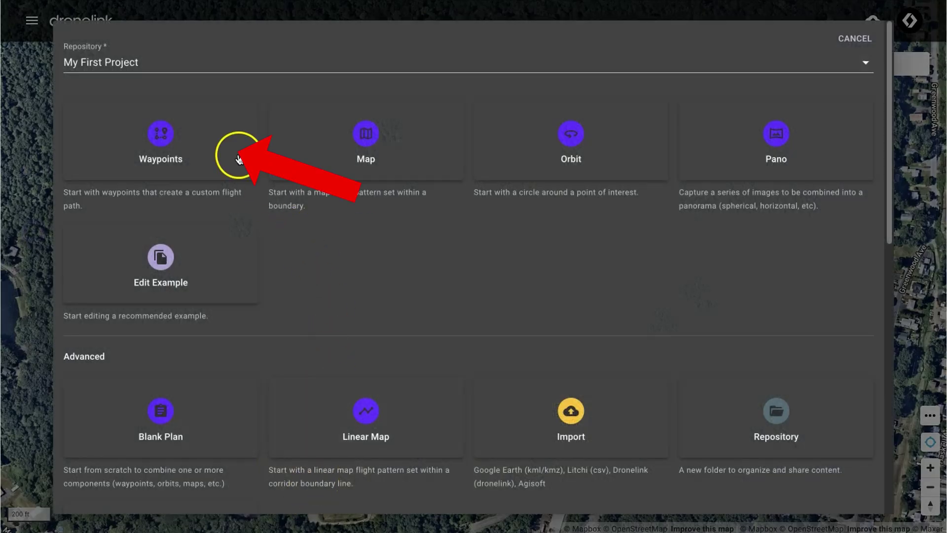
{"action": "left_click", "coordinate": [218, 124]}
{"action": "left_click_drag", "start_coordinate": [216, 125], "coordinate": [906, 87]}
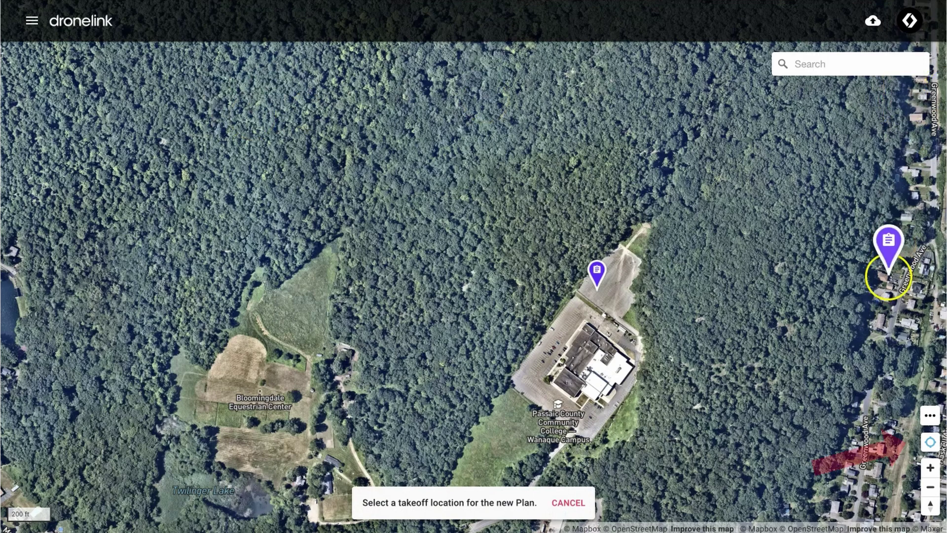
Step: Zoom the map into Wyckoff and set the takeoff point at the Reformed Church Cemetery
{"action": "left_click", "coordinate": [929, 444]}
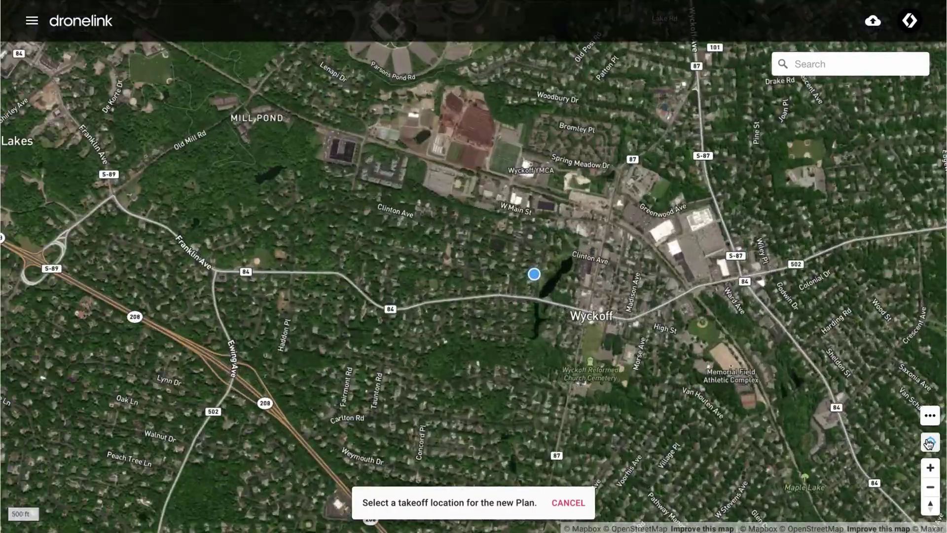
{"action": "left_click", "coordinate": [929, 444]}
{"action": "left_click_drag", "start_coordinate": [582, 397], "coordinate": [463, 295]}
{"action": "left_click", "coordinate": [450, 316]}
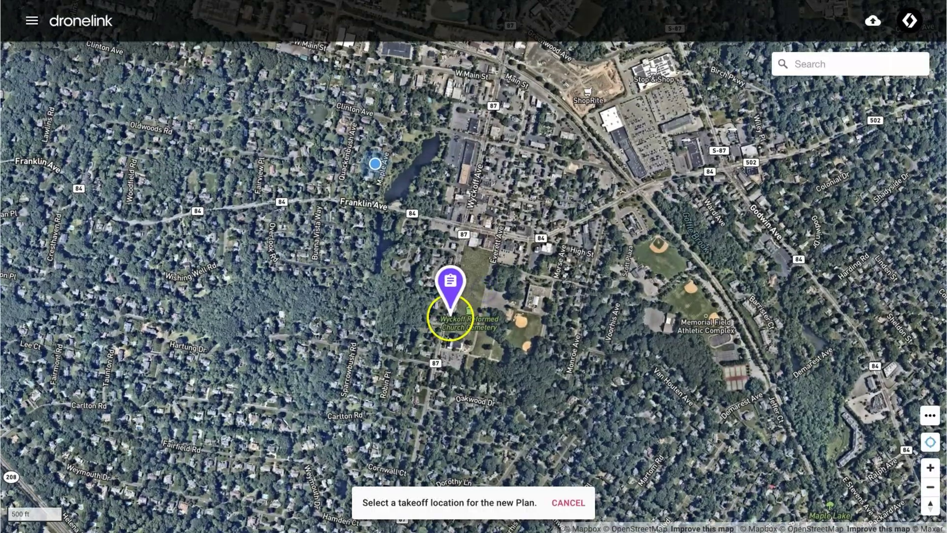
{"action": "scroll", "coordinate": [450, 316], "scroll_direction": "up", "scroll_amount": 3}
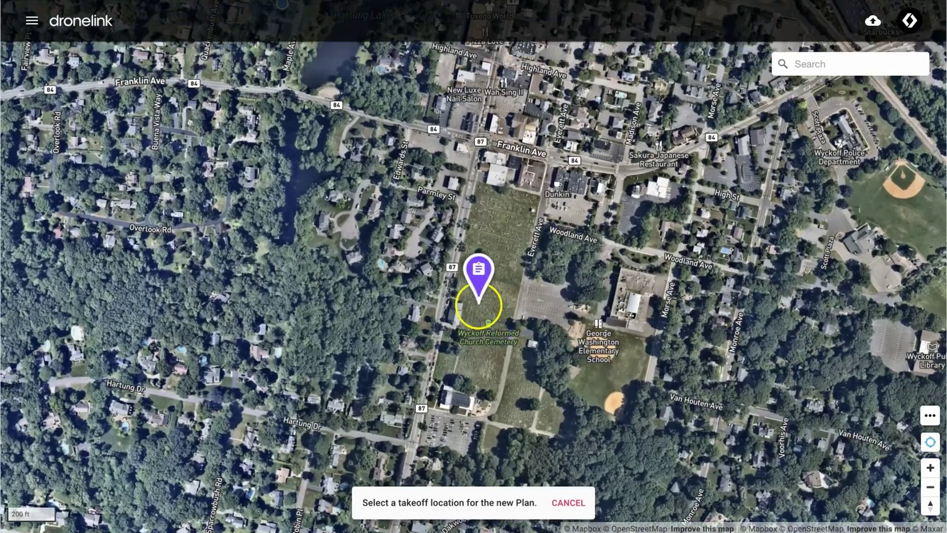
{"action": "left_click", "coordinate": [479, 302]}
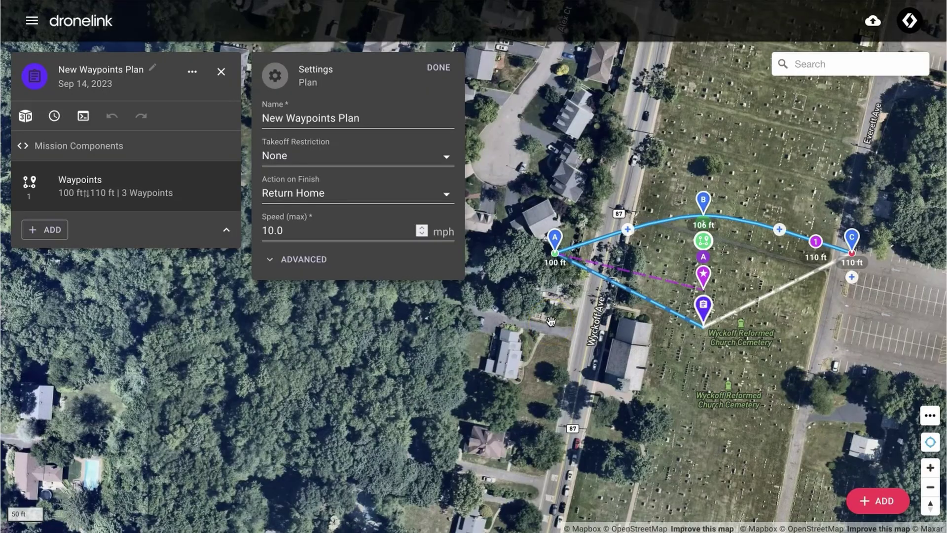
Step: Rename the waypoints plan to 'Old Church' and close its settings panel
{"action": "triple_click", "coordinate": [257, 118]}
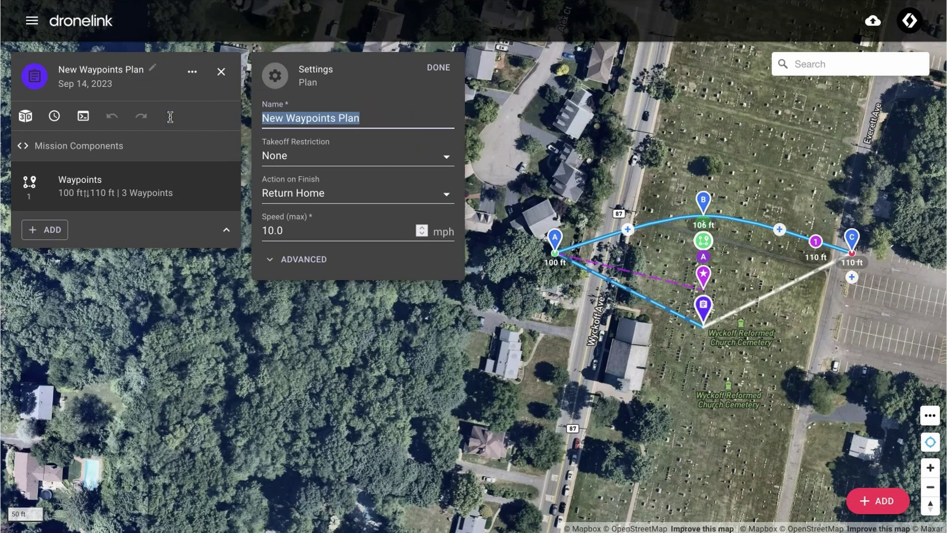
{"action": "type", "text": "Old Church"}
{"action": "left_click", "coordinate": [313, 159]}
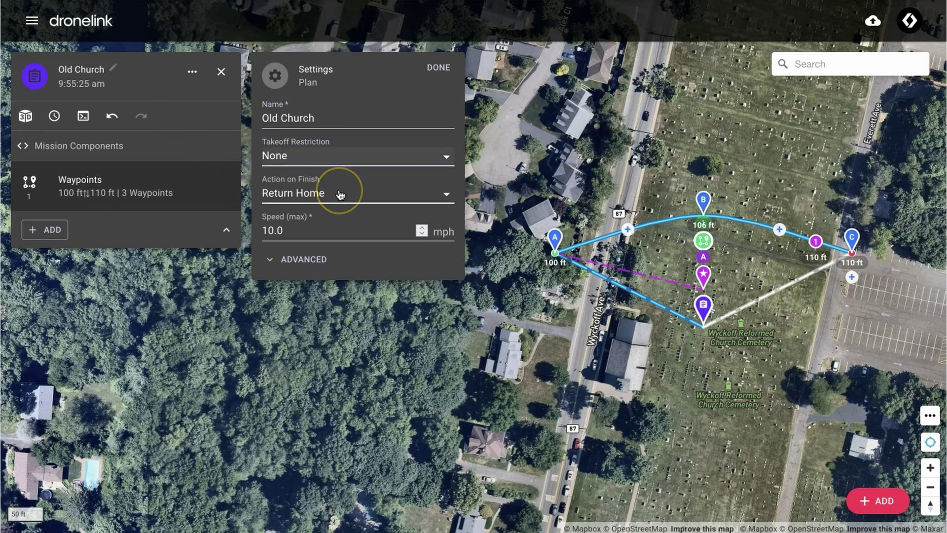
{"action": "left_click", "coordinate": [305, 232]}
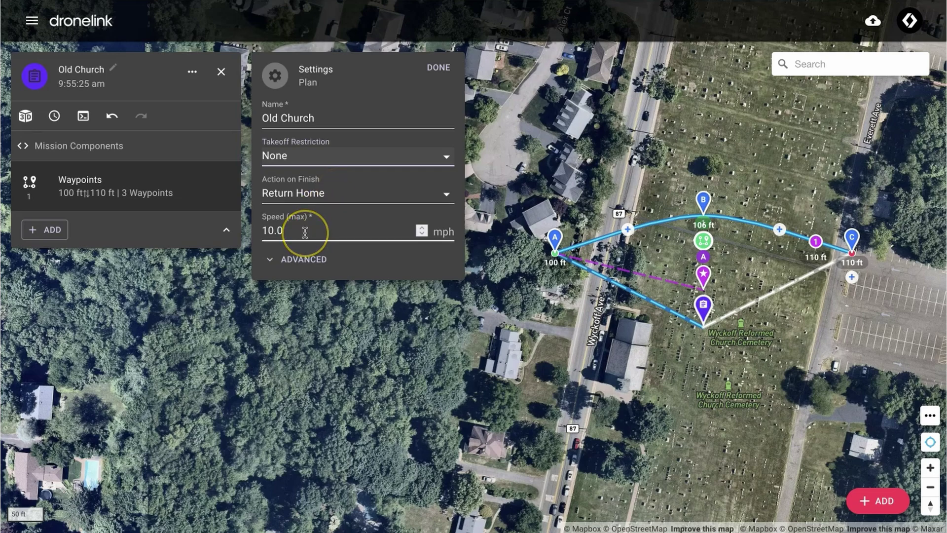
{"action": "key", "text": "Return"}
{"action": "left_click", "coordinate": [471, 318]}
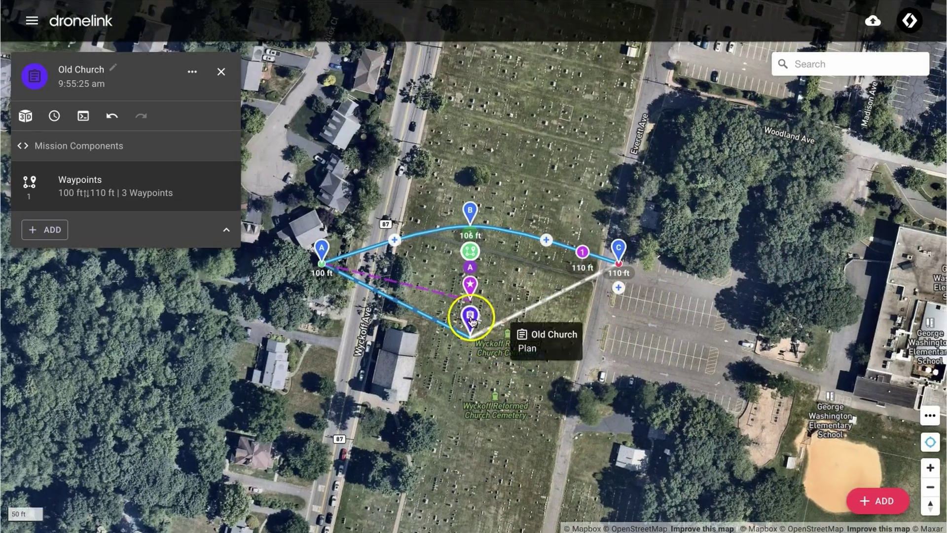
Step: Move the takeoff to the parking-lot corner near Everett Ave and slide Path Action 1 along the route
{"action": "mouse_move", "coordinate": [472, 318]}
{"action": "left_mouse_down"}
{"action": "mouse_move", "coordinate": [528, 275]}
{"action": "mouse_move", "coordinate": [649, 132]}
{"action": "mouse_move", "coordinate": [632, 136]}
{"action": "mouse_move", "coordinate": [672, 59]}
{"action": "mouse_move", "coordinate": [666, 74]}
{"action": "left_mouse_up"}
{"action": "left_click_drag", "start_coordinate": [666, 334], "coordinate": [660, 383]}
{"action": "left_click", "coordinate": [513, 362]}
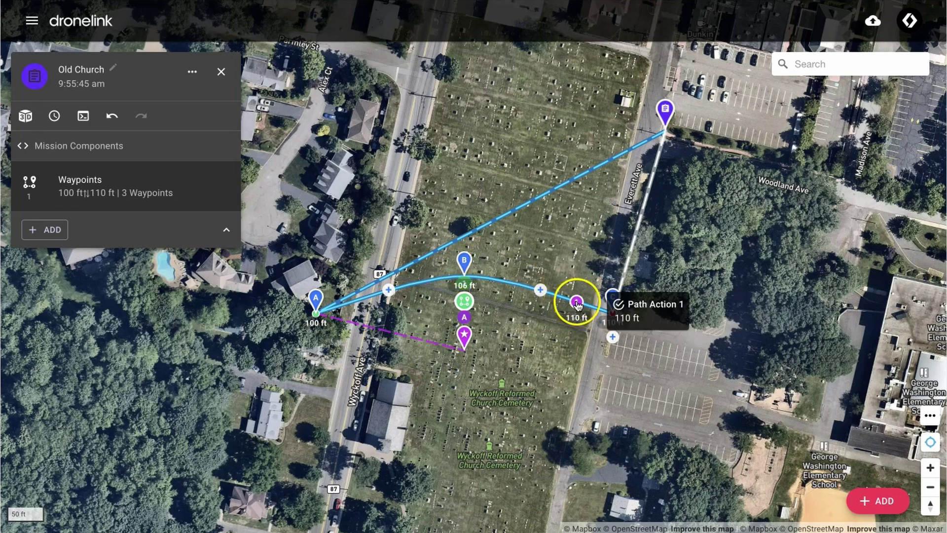
{"action": "mouse_move", "coordinate": [578, 306]}
{"action": "left_mouse_down"}
{"action": "mouse_move", "coordinate": [491, 282]}
{"action": "mouse_move", "coordinate": [355, 299]}
{"action": "mouse_move", "coordinate": [555, 296]}
{"action": "mouse_move", "coordinate": [580, 306]}
{"action": "left_mouse_up"}
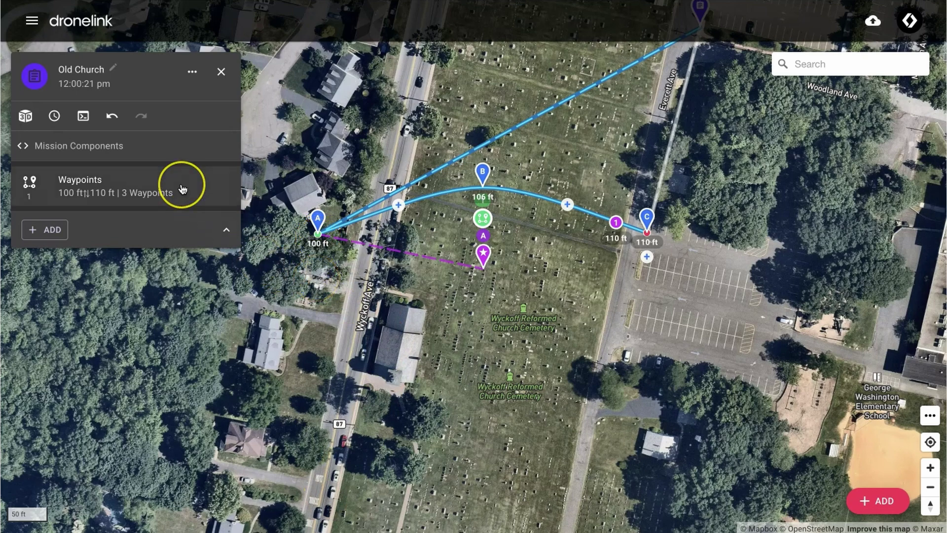
Step: Inspect waypoint Alfa's settings, then waypoint Bravo's advanced options
{"action": "mouse_move", "coordinate": [318, 221]}
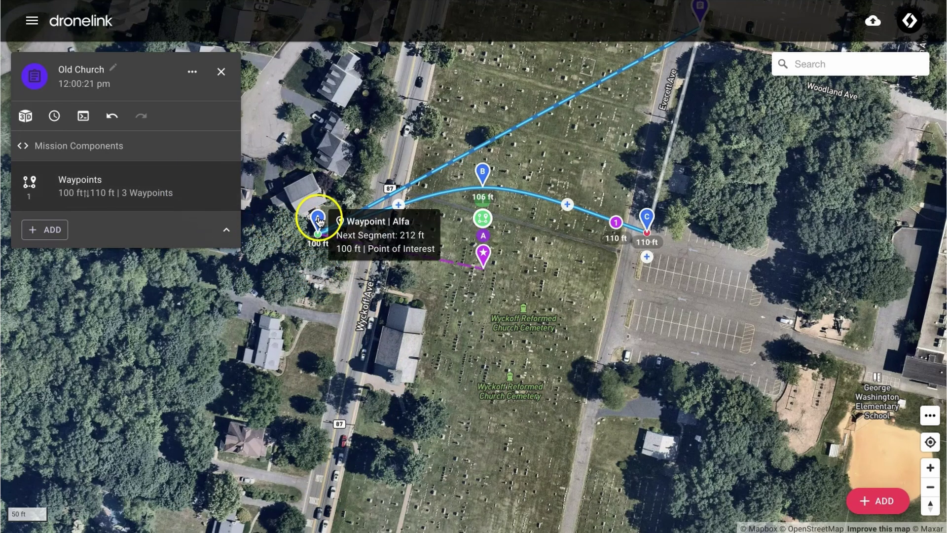
{"action": "left_click", "coordinate": [319, 220]}
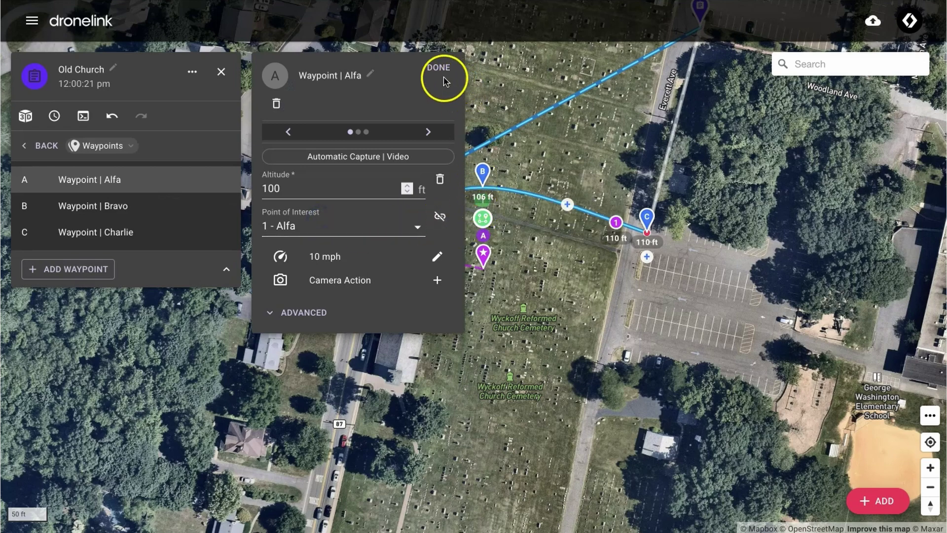
{"action": "left_click", "coordinate": [483, 172]}
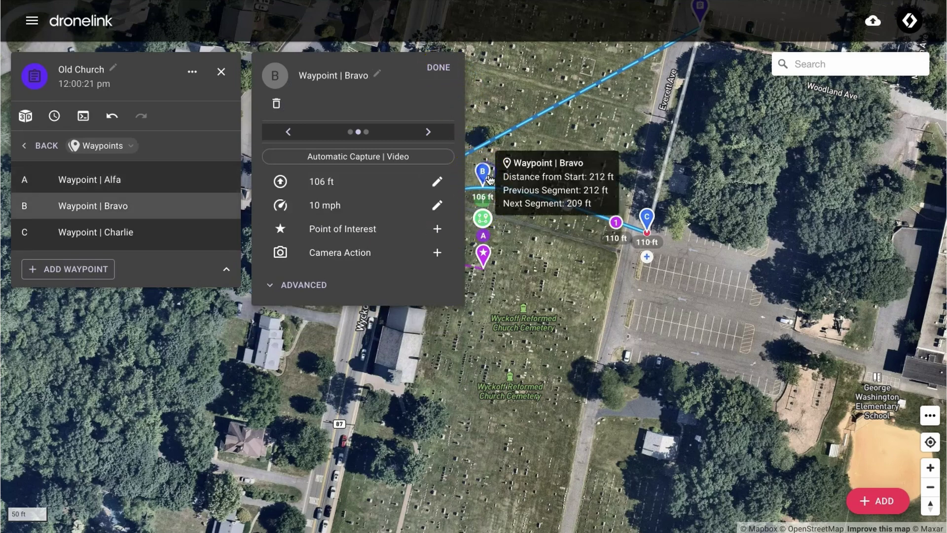
{"action": "left_click", "coordinate": [303, 287]}
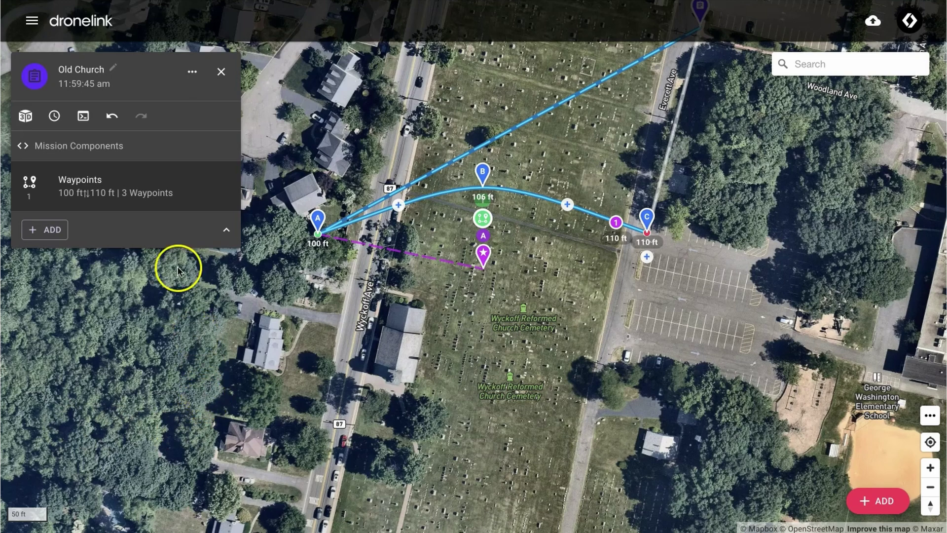
Step: In the Waypoints component, switch Automatic Capture to Photos and back to Video
{"action": "left_click", "coordinate": [159, 189]}
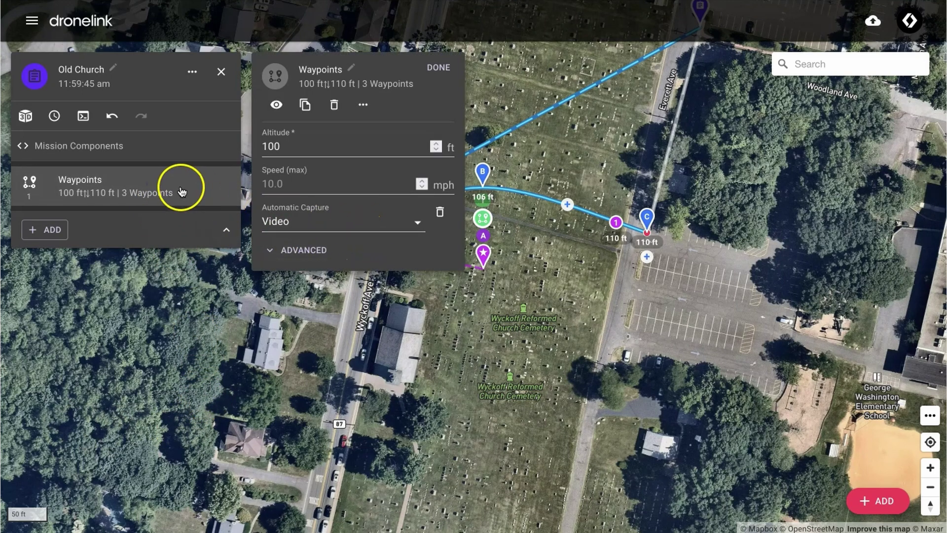
{"action": "left_click", "coordinate": [321, 221]}
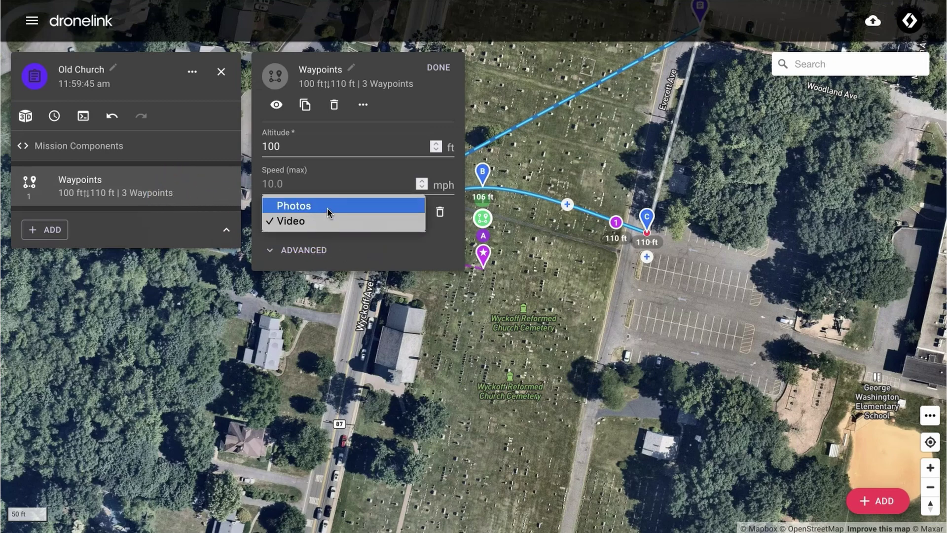
{"action": "left_click", "coordinate": [327, 208]}
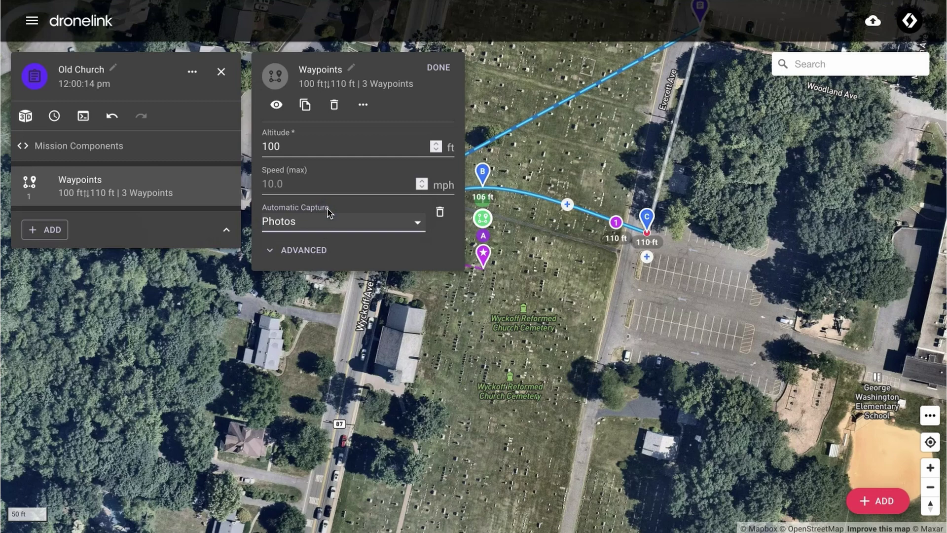
{"action": "left_click", "coordinate": [328, 219]}
{"action": "left_click", "coordinate": [321, 236]}
{"action": "left_click", "coordinate": [439, 67]}
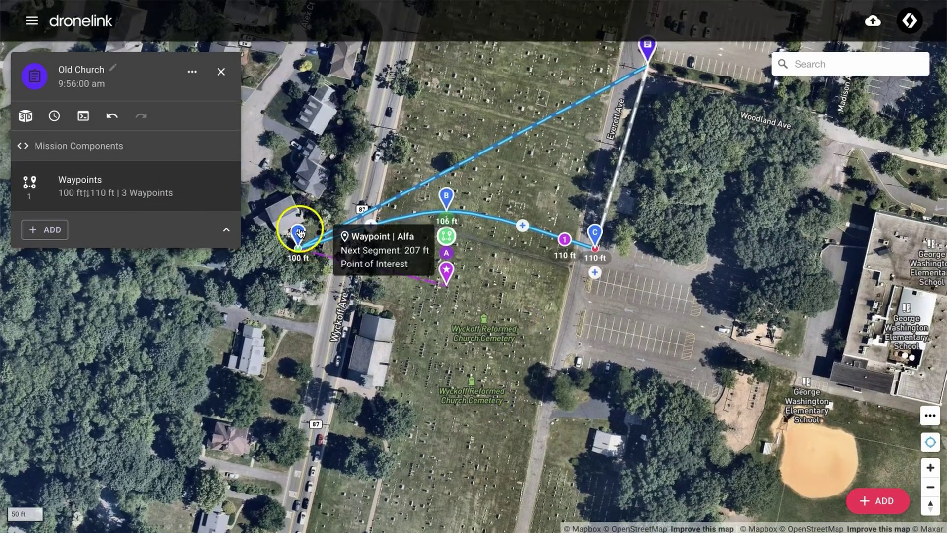
Step: Reposition waypoints A, B and C from the cemetery's north end to its south end
{"action": "left_click_drag", "start_coordinate": [301, 230], "coordinate": [436, 139]}
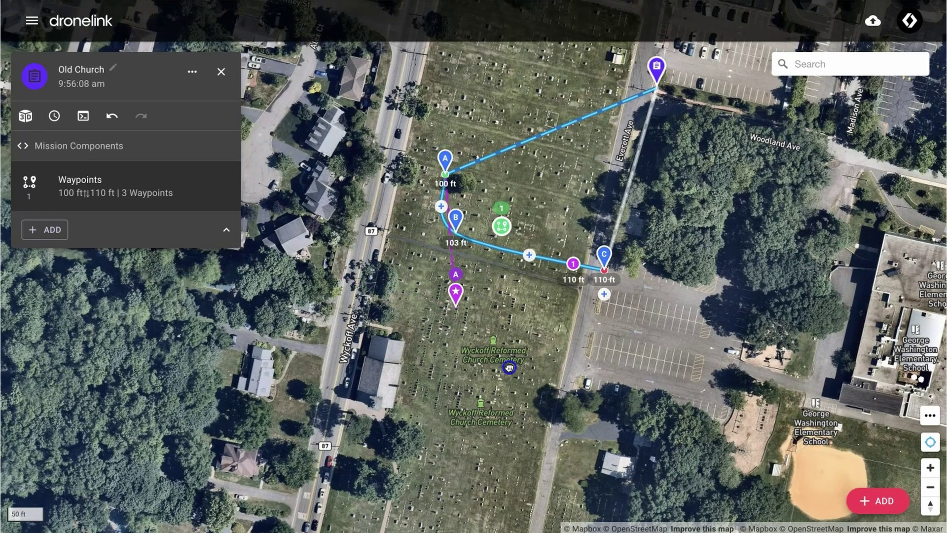
{"action": "left_click_drag", "start_coordinate": [509, 367], "coordinate": [551, 349]}
{"action": "left_click_drag", "start_coordinate": [496, 228], "coordinate": [552, 355]}
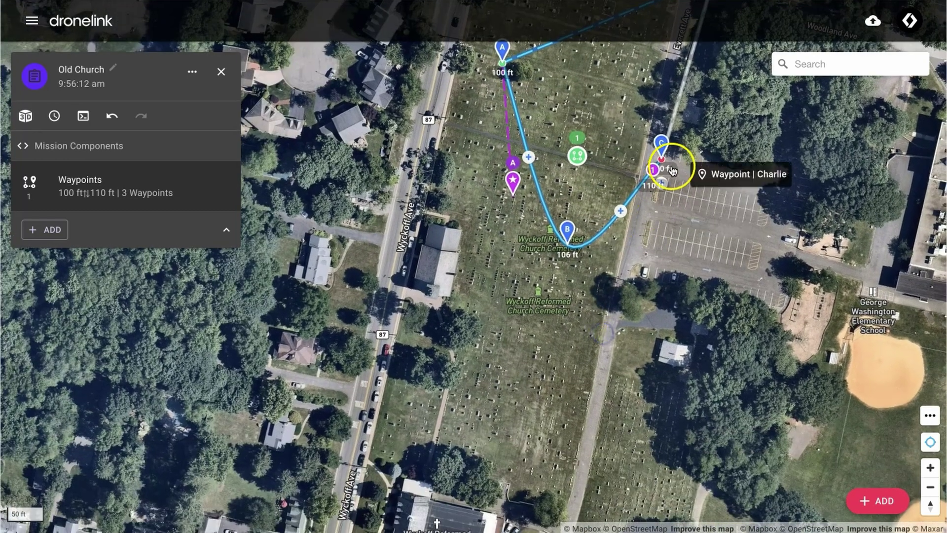
{"action": "left_click_drag", "start_coordinate": [665, 163], "coordinate": [454, 386]}
{"action": "left_click", "coordinate": [541, 314]}
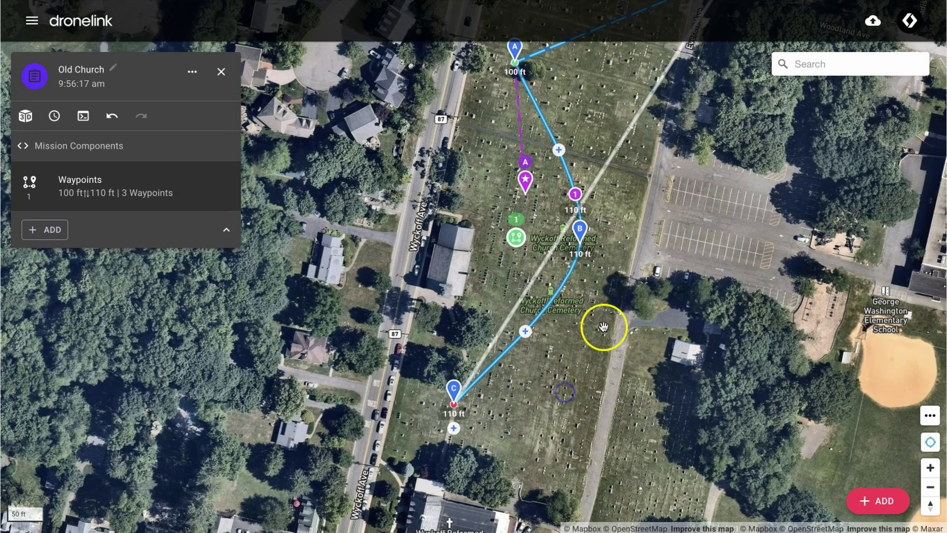
Step: Move Path Action 1 toward C and place the point of interest on the church
{"action": "mouse_move", "coordinate": [575, 194]}
{"action": "left_mouse_down"}
{"action": "mouse_move", "coordinate": [507, 349]}
{"action": "mouse_move", "coordinate": [485, 373]}
{"action": "left_mouse_up"}
{"action": "left_click", "coordinate": [576, 380]}
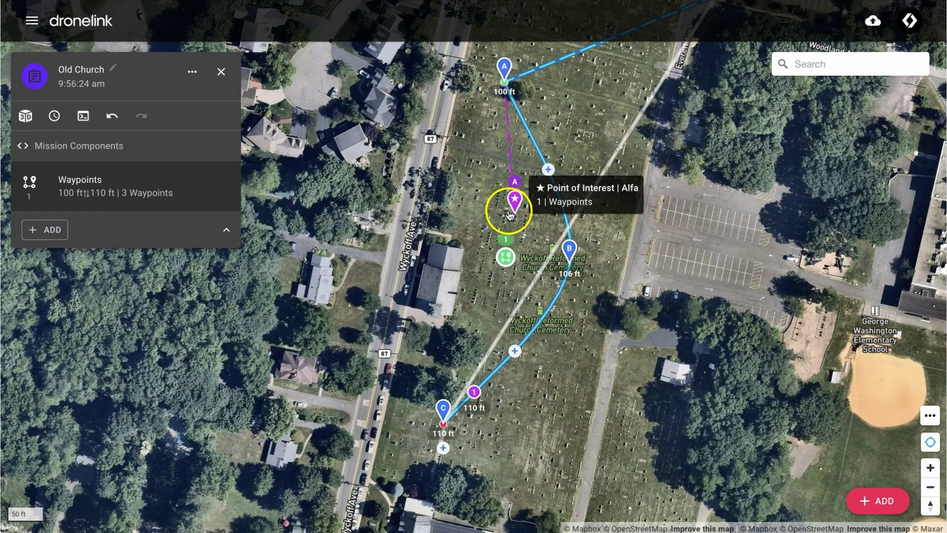
{"action": "left_click_drag", "start_coordinate": [514, 211], "coordinate": [437, 278]}
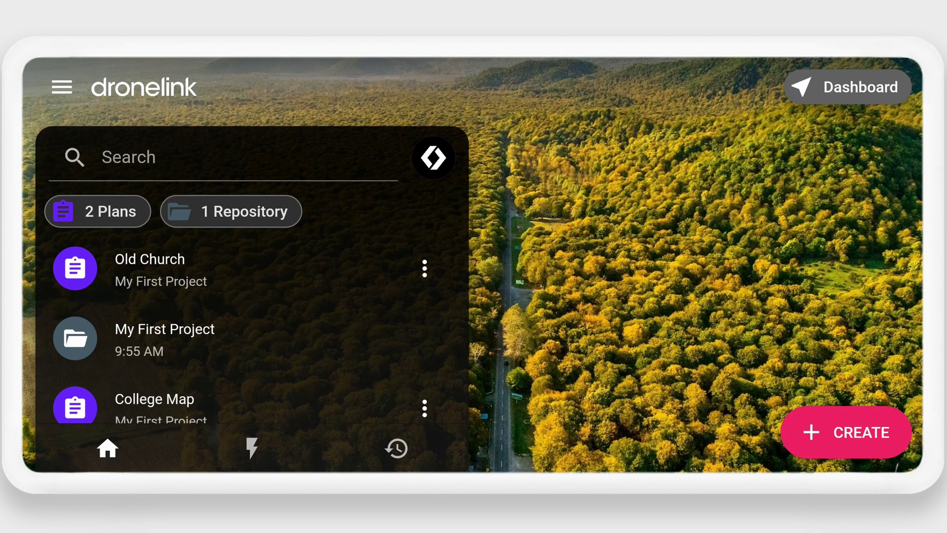
Step: Edit and unlock Old Church, move the takeoff into the parking lot, and add waypoint D
{"action": "left_click", "coordinate": [424, 268]}
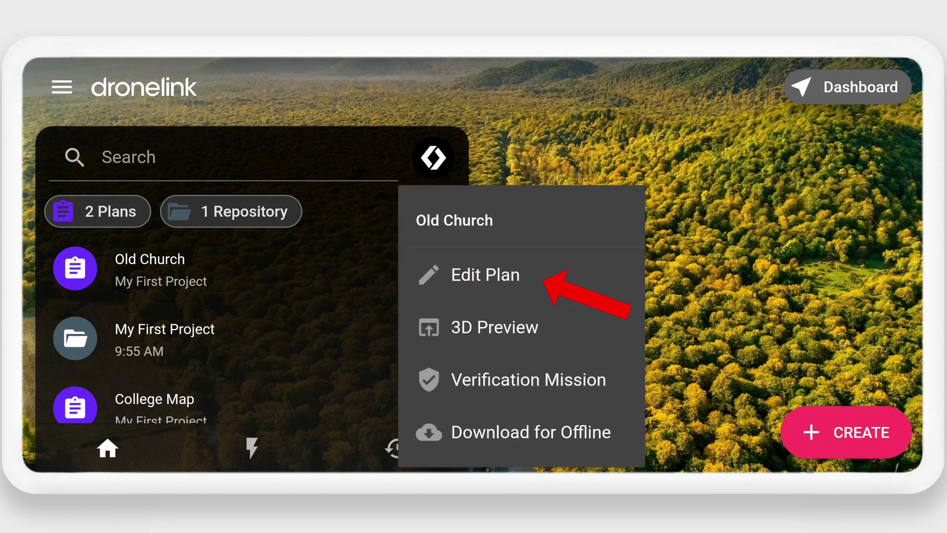
{"action": "left_click", "coordinate": [508, 267]}
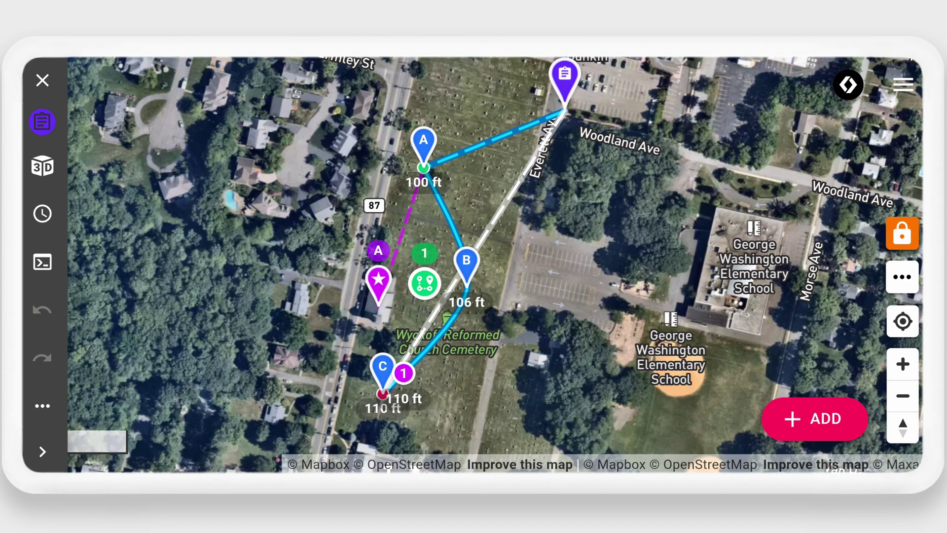
{"action": "left_click", "coordinate": [902, 233]}
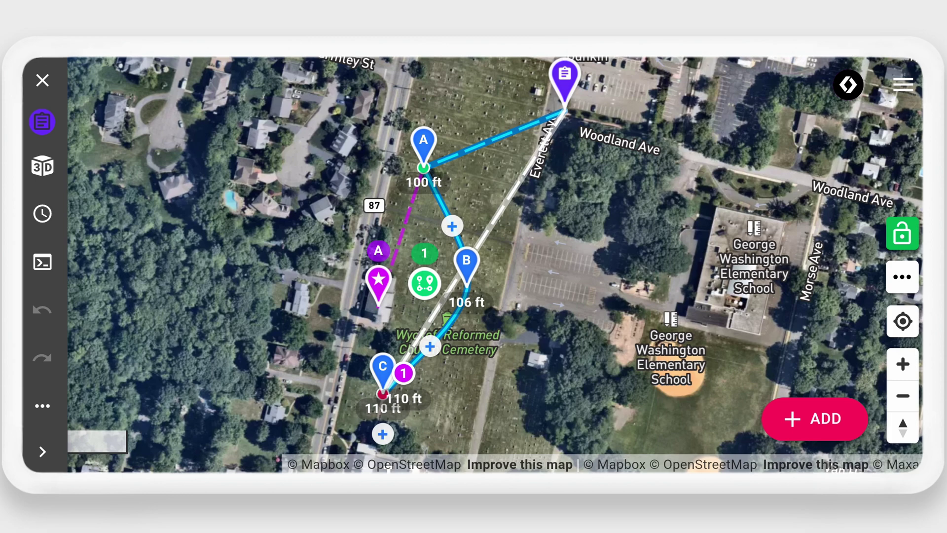
{"action": "left_click_drag", "start_coordinate": [574, 76], "coordinate": [539, 264]}
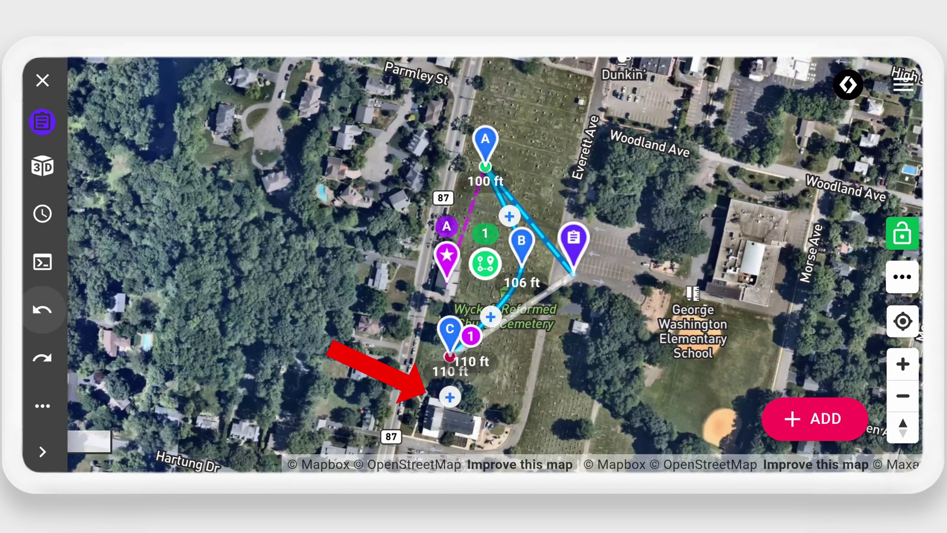
{"action": "left_click_drag", "start_coordinate": [449, 397], "coordinate": [527, 424]}
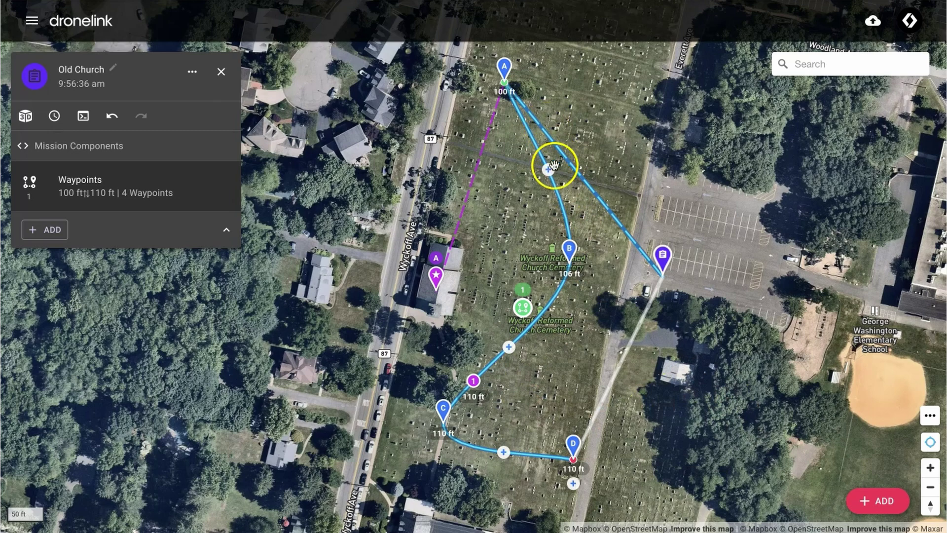
Step: Slide Path Action 1 along the C–B leg toward waypoint C
{"action": "left_click_drag", "start_coordinate": [473, 380], "coordinate": [462, 394]}
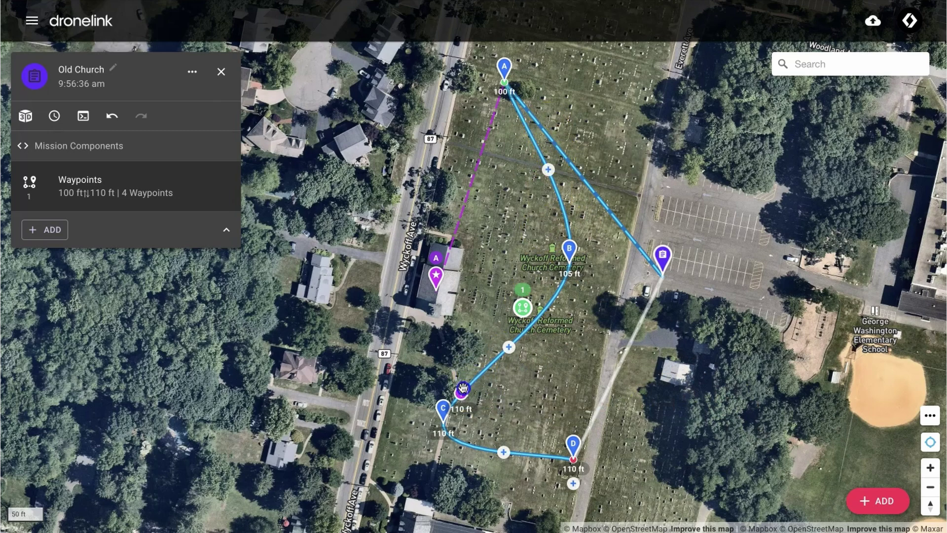
Step: Raise Path Action 1's altitude from 110 ft to 175 ft
{"action": "left_click", "coordinate": [464, 394]}
{"action": "left_click", "coordinate": [295, 167]}
{"action": "left_click_drag", "start_coordinate": [294, 167], "coordinate": [206, 171]}
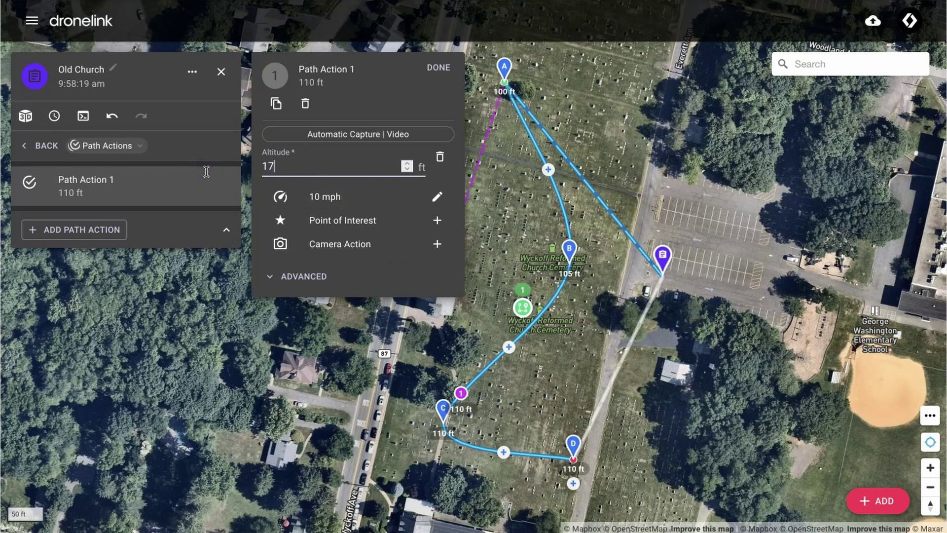
{"action": "left_click", "coordinate": [438, 68]}
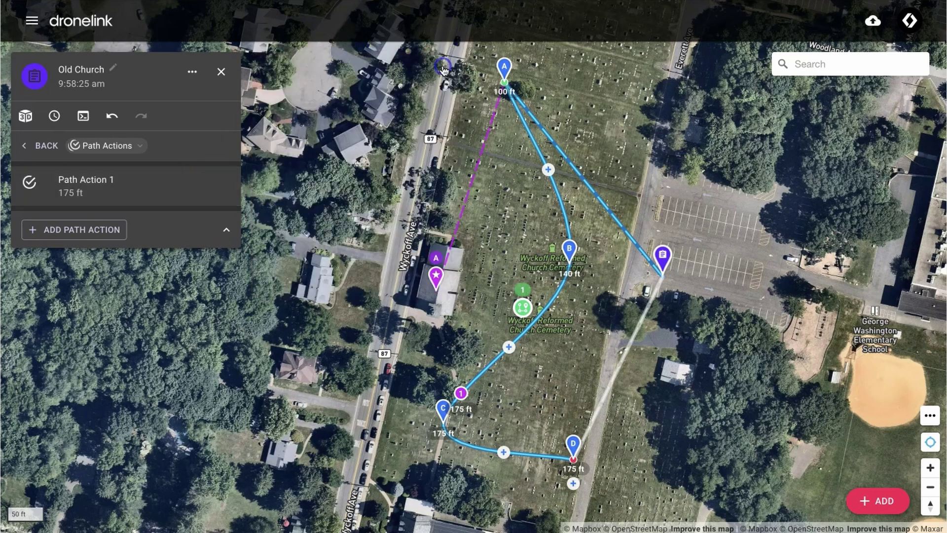
Step: Add Path Action 2 on the route with a 25 mph max speed
{"action": "right_click", "coordinate": [520, 218]}
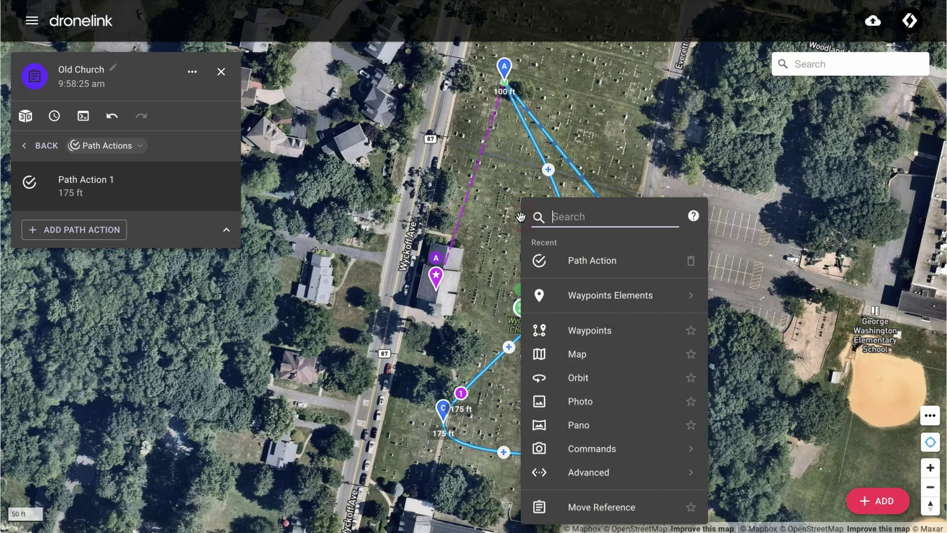
{"action": "left_click", "coordinate": [591, 261]}
{"action": "left_click", "coordinate": [373, 216]}
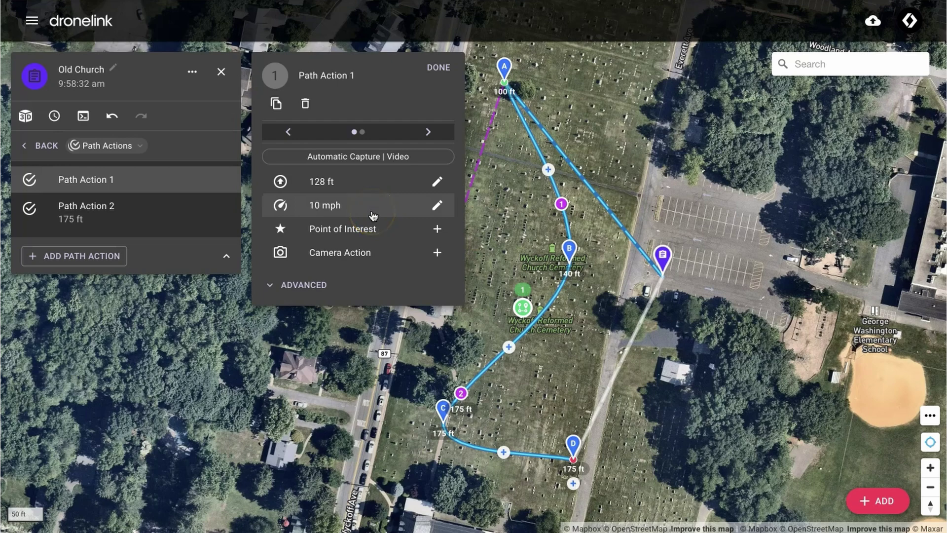
{"action": "left_click", "coordinate": [222, 179]}
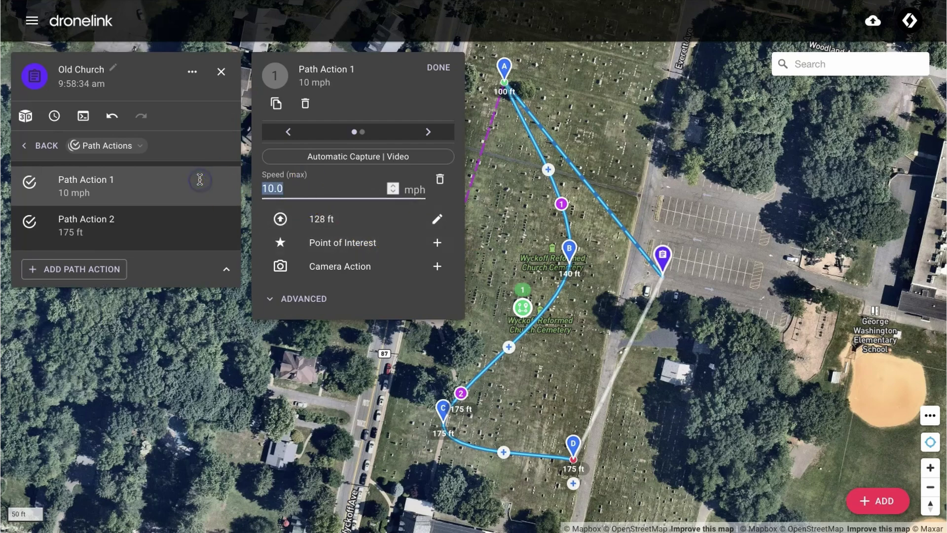
{"action": "left_click", "coordinate": [437, 67]}
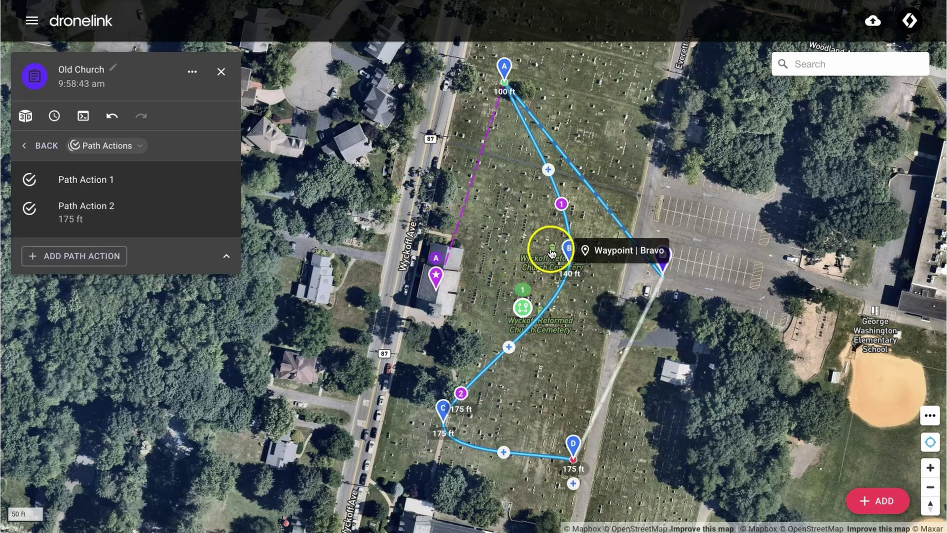
Step: Delete the old Path Action 1 from the route
{"action": "left_click", "coordinate": [562, 207]}
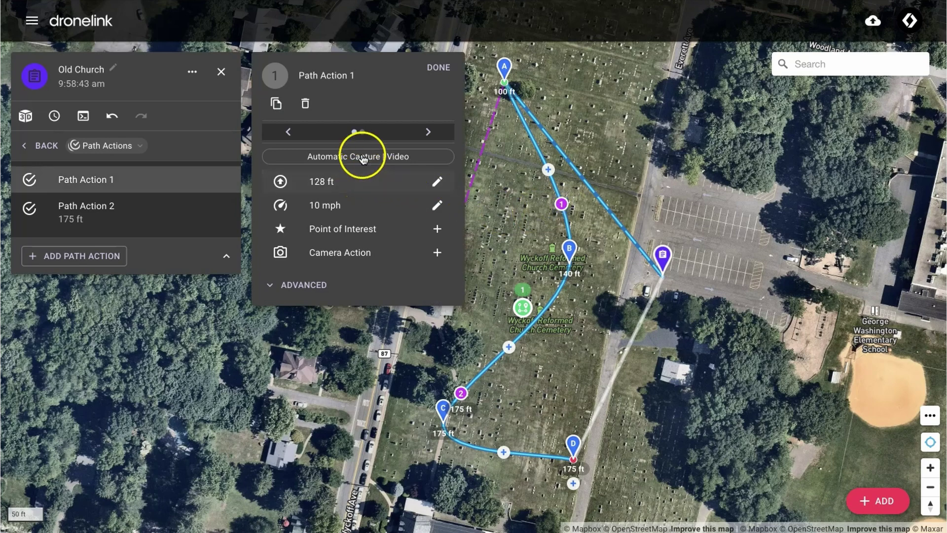
{"action": "left_click", "coordinate": [306, 103]}
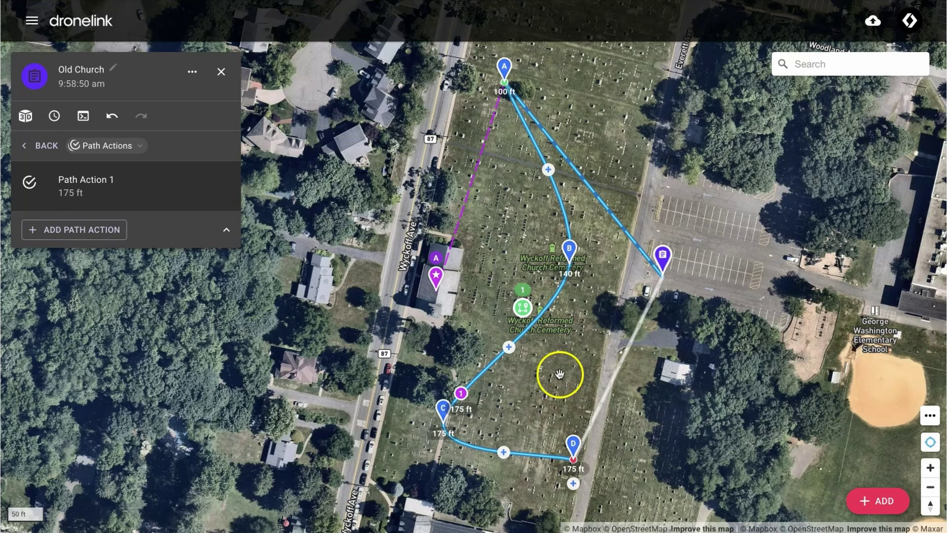
{"action": "left_click_drag", "start_coordinate": [567, 370], "coordinate": [571, 372]}
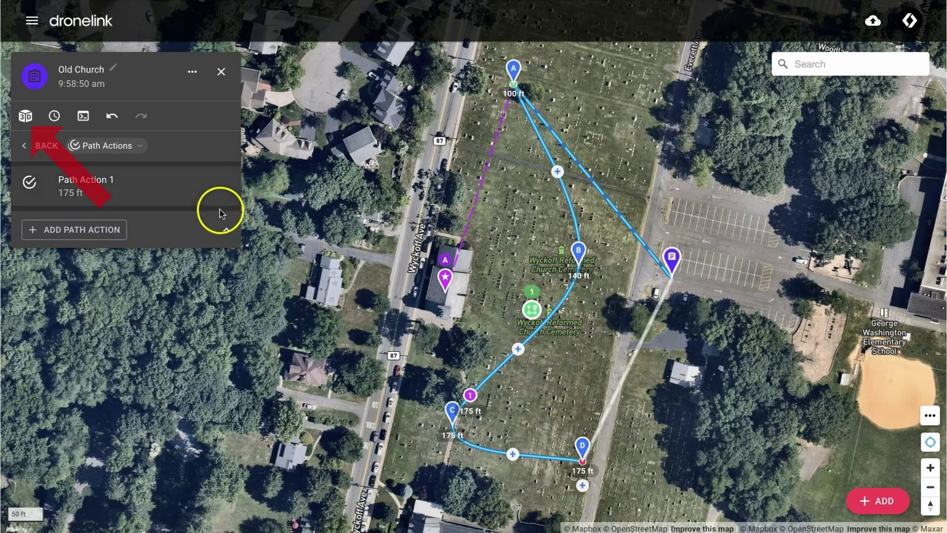
{"action": "left_click", "coordinate": [26, 117]}
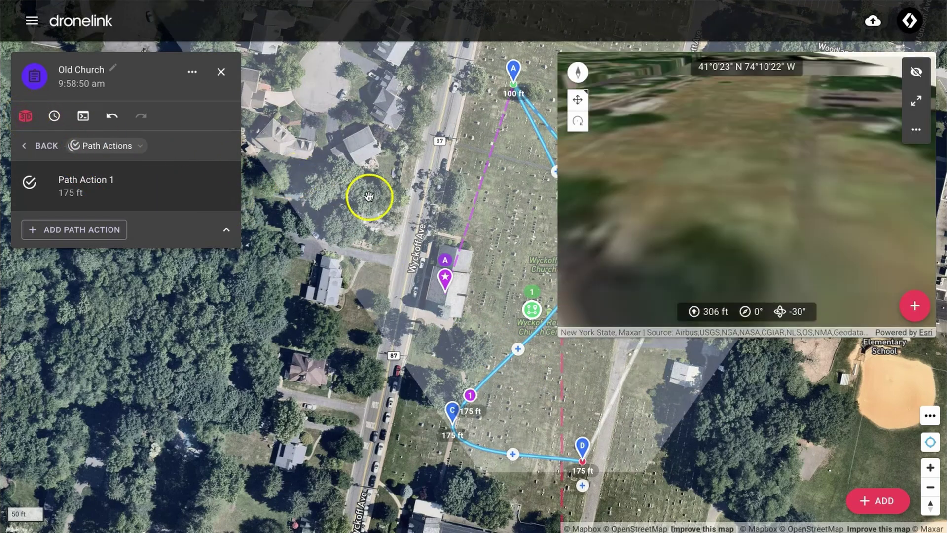
{"action": "mouse_move", "coordinate": [809, 254]}
{"action": "left_mouse_down"}
{"action": "mouse_move", "coordinate": [806, 218]}
{"action": "mouse_move", "coordinate": [812, 222]}
{"action": "mouse_move", "coordinate": [755, 241]}
{"action": "mouse_move", "coordinate": [791, 248]}
{"action": "left_mouse_up"}
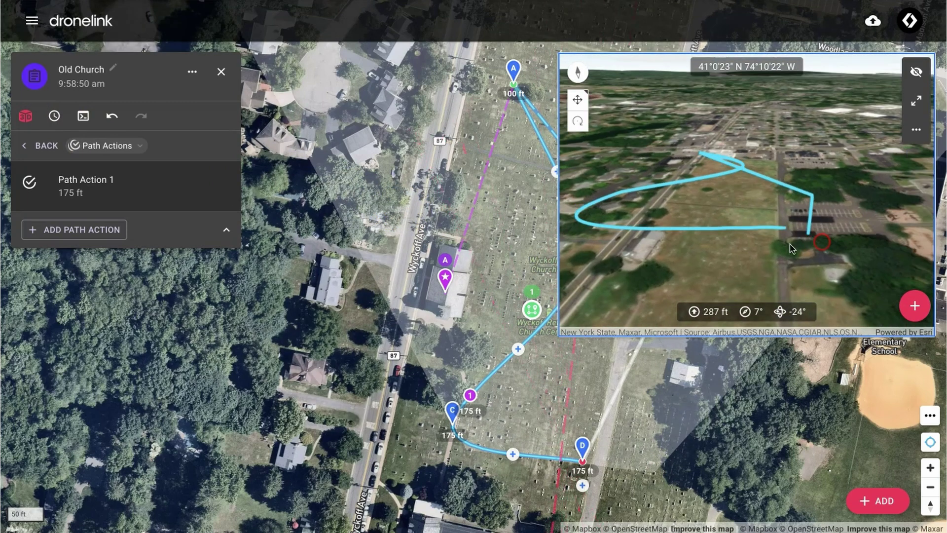
{"action": "mouse_move", "coordinate": [715, 252]}
{"action": "left_mouse_down"}
{"action": "mouse_move", "coordinate": [748, 250]}
{"action": "mouse_move", "coordinate": [725, 262]}
{"action": "mouse_move", "coordinate": [740, 205]}
{"action": "mouse_move", "coordinate": [726, 217]}
{"action": "mouse_move", "coordinate": [679, 218]}
{"action": "mouse_move", "coordinate": [681, 235]}
{"action": "mouse_move", "coordinate": [700, 245]}
{"action": "left_mouse_up"}
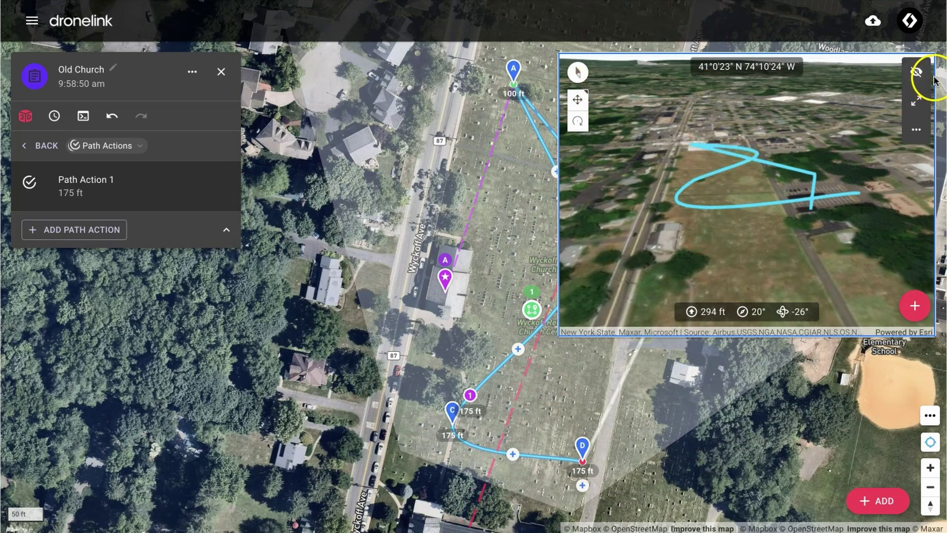
{"action": "left_click", "coordinate": [26, 117]}
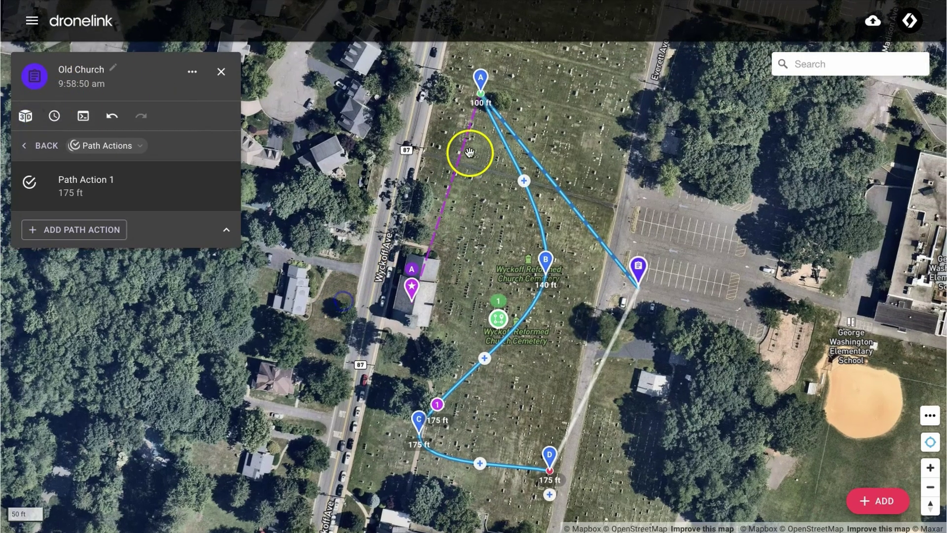
Step: Change waypoint Alfa's altitude from 100 ft to 80 ft, then return to the components list
{"action": "left_click", "coordinate": [481, 79]}
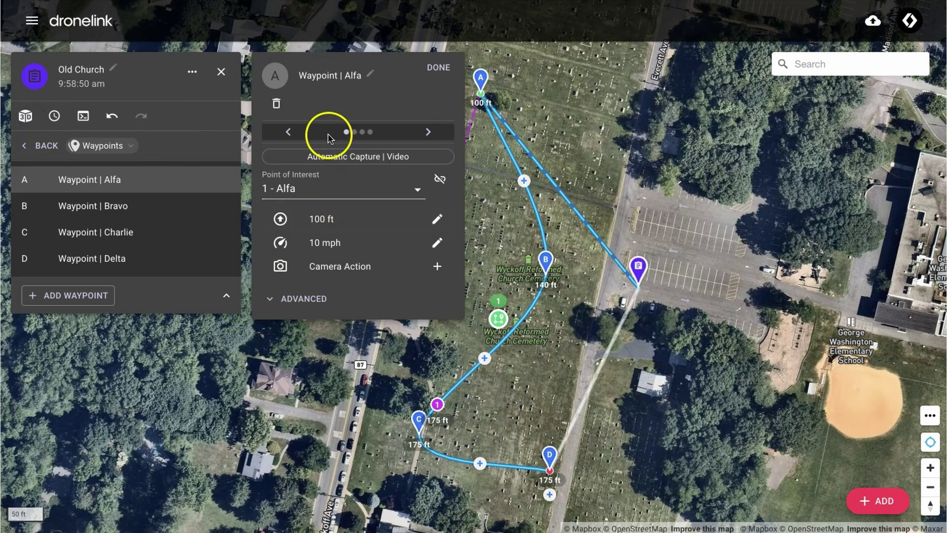
{"action": "left_click", "coordinate": [311, 219]}
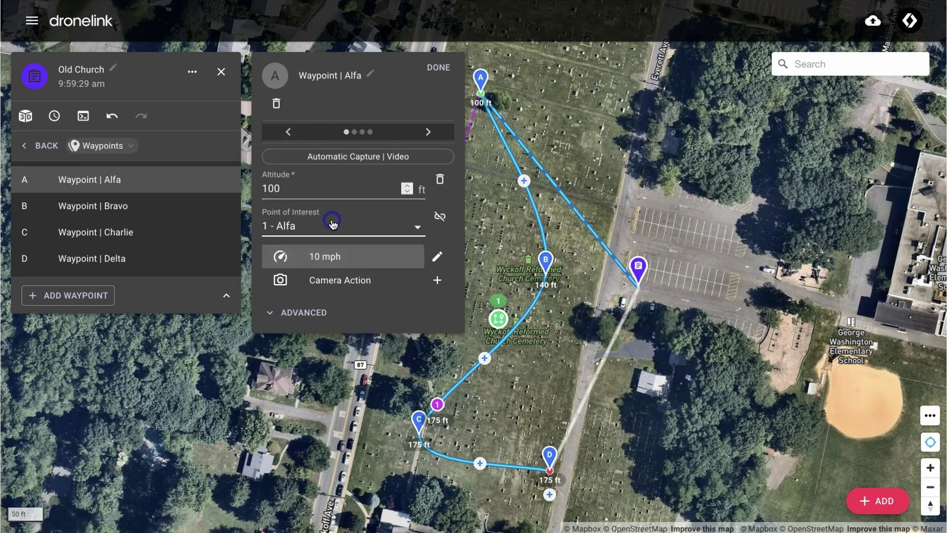
{"action": "left_click_drag", "start_coordinate": [302, 188], "coordinate": [233, 186]}
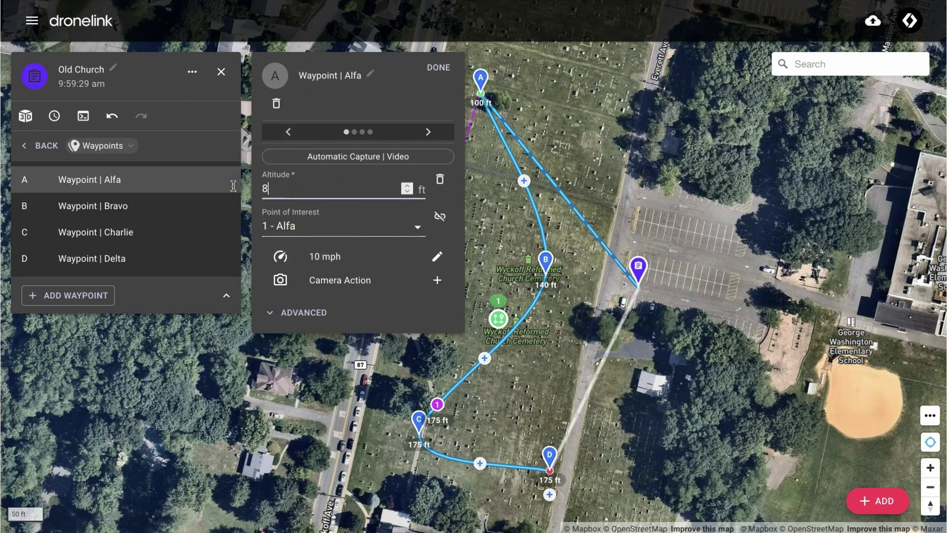
{"action": "left_click", "coordinate": [438, 68]}
{"action": "left_click", "coordinate": [31, 146]}
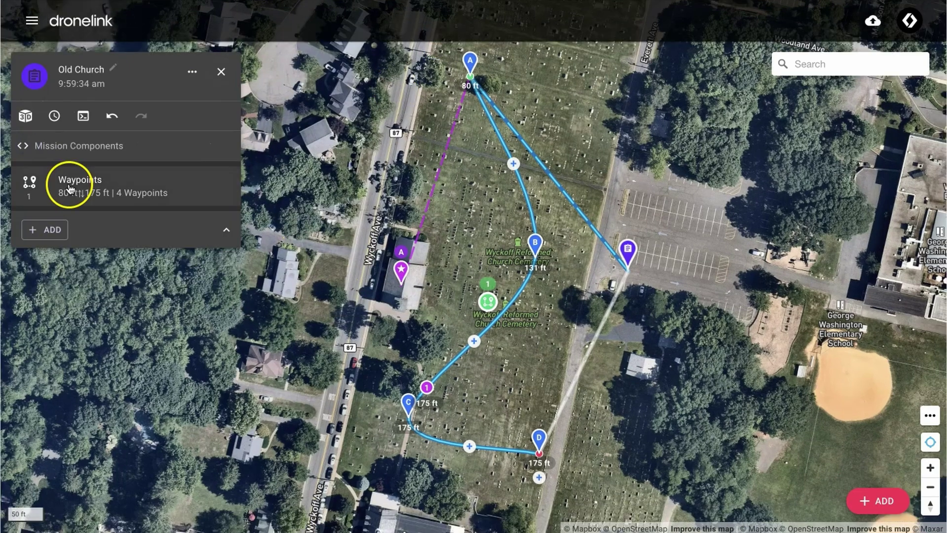
{"action": "left_click", "coordinate": [53, 117]}
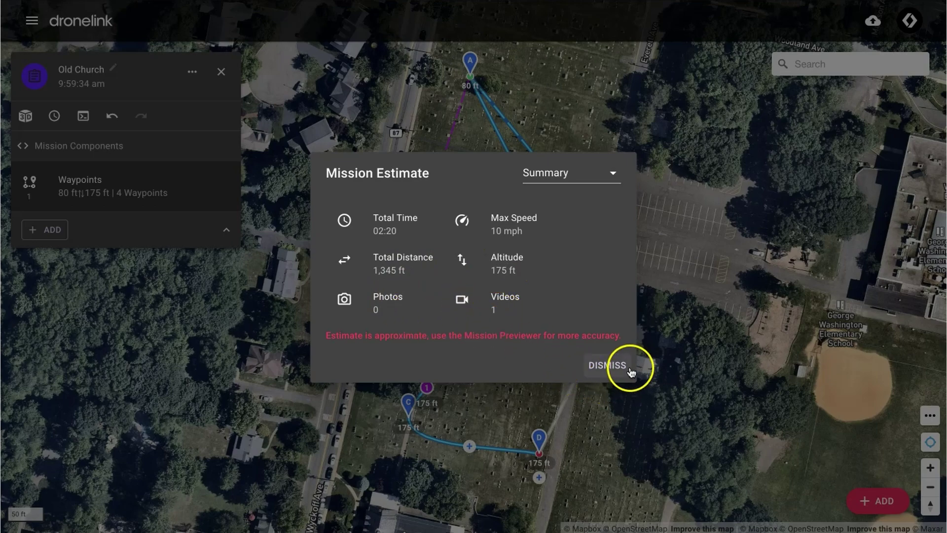
{"action": "left_click", "coordinate": [613, 366]}
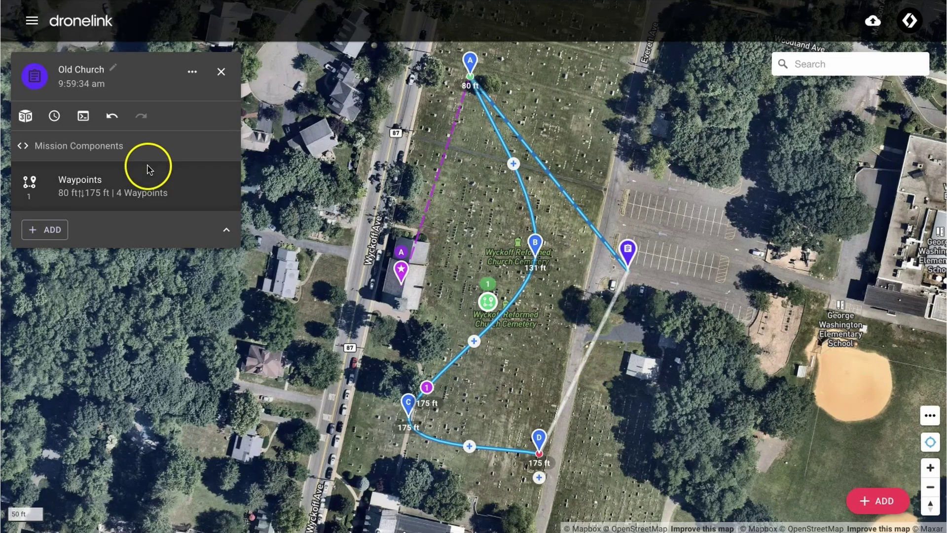
{"action": "left_click", "coordinate": [83, 117]}
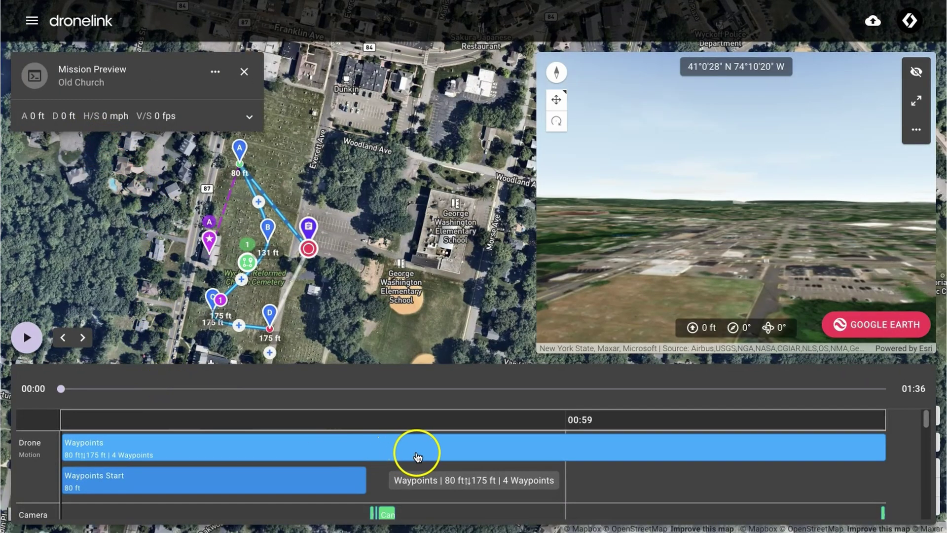
Step: Play the Old Church preview at 4X, check the Captures and the Altitude climb to 175 ft, then close it
{"action": "left_click", "coordinate": [43, 349]}
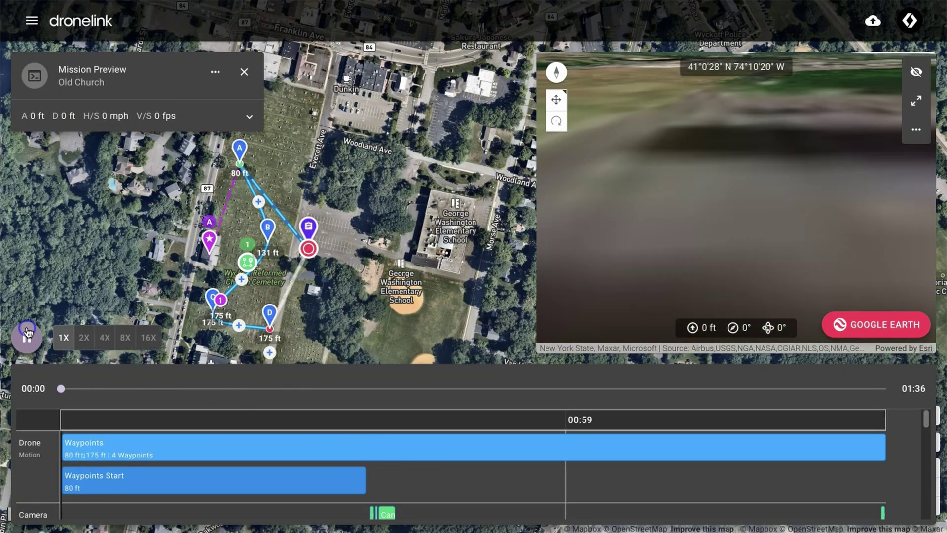
{"action": "left_click", "coordinate": [93, 338]}
{"action": "left_click", "coordinate": [104, 340]}
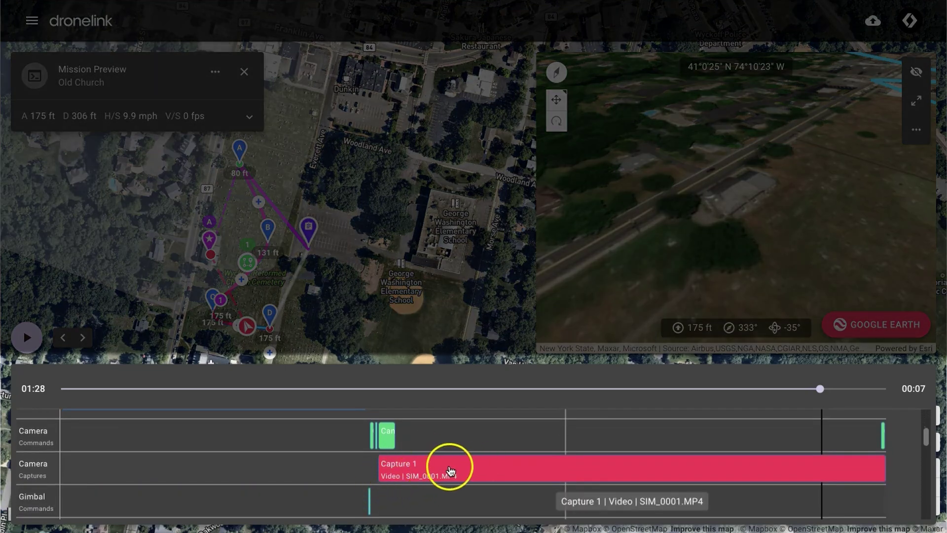
{"action": "scroll", "coordinate": [513, 465], "scroll_direction": "down", "scroll_amount": 1}
{"action": "scroll", "coordinate": [492, 463], "scroll_direction": "down", "scroll_amount": 1}
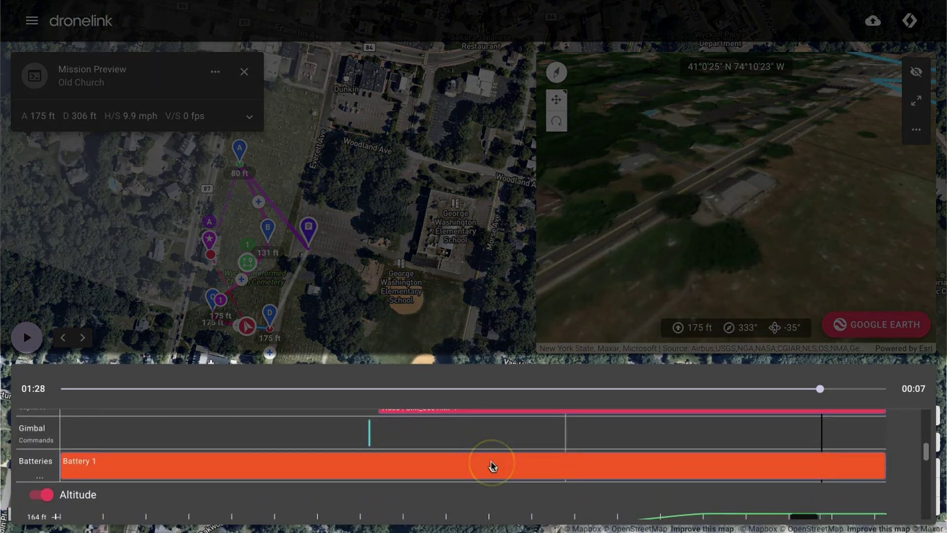
{"action": "scroll", "coordinate": [466, 471], "scroll_direction": "down", "scroll_amount": 1}
{"action": "scroll", "coordinate": [466, 473], "scroll_direction": "down", "scroll_amount": 1}
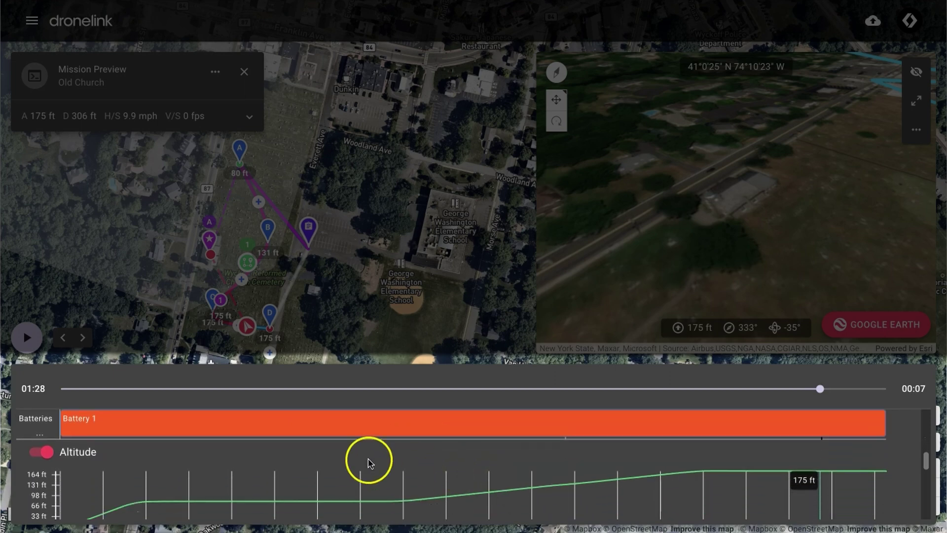
{"action": "scroll", "coordinate": [202, 462], "scroll_direction": "down", "scroll_amount": 1}
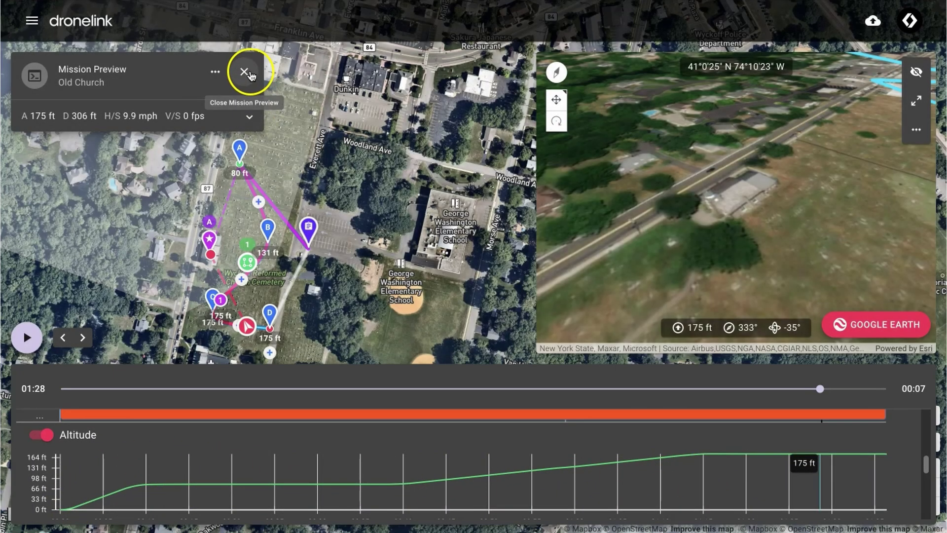
{"action": "left_click", "coordinate": [246, 73]}
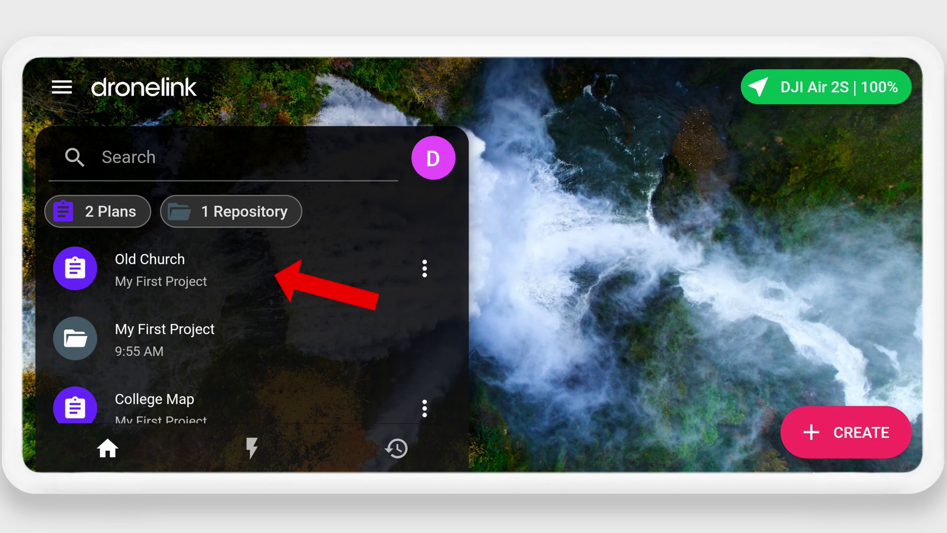
Step: Load the Old Church plan from the mobile app's home screen list for flight
{"action": "left_click", "coordinate": [287, 279]}
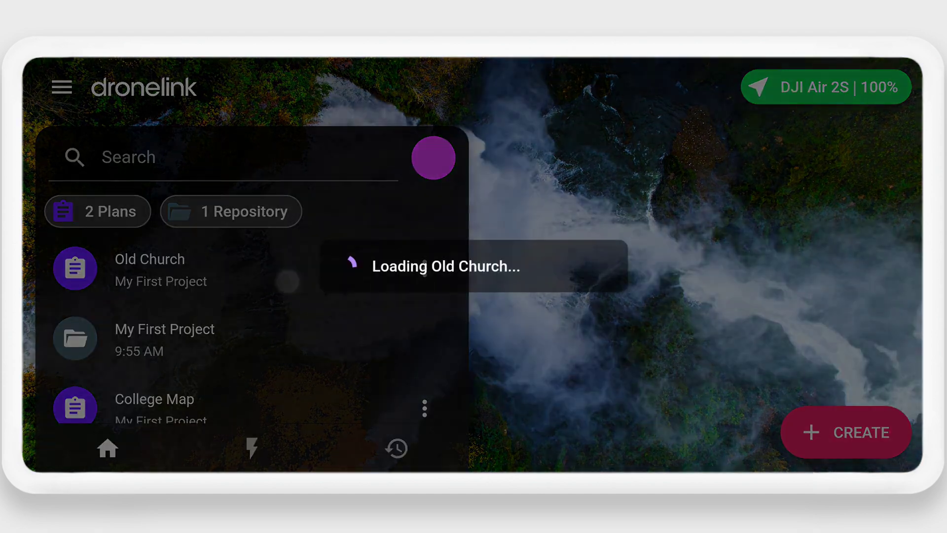